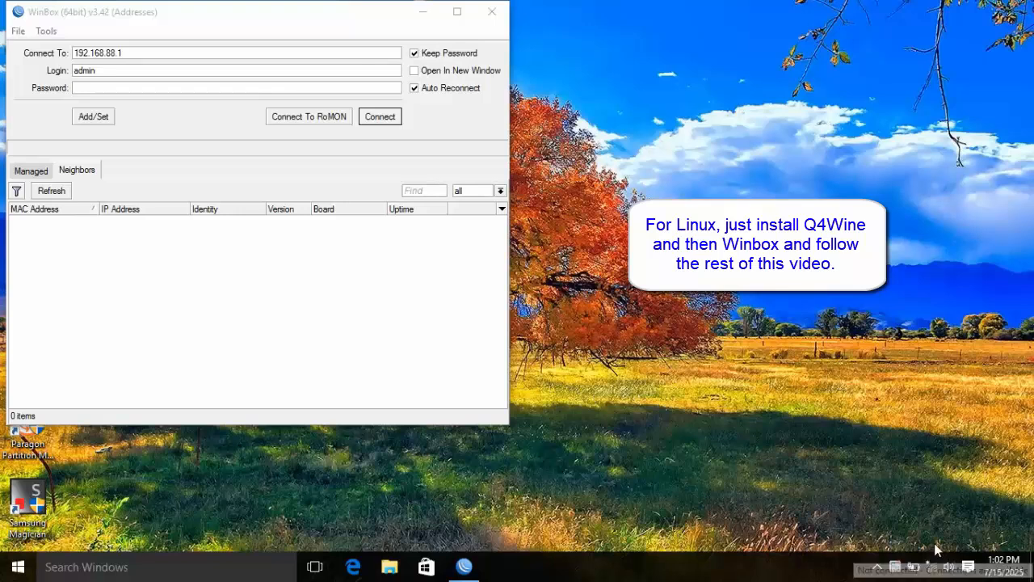
- Join the MikroTik-E7CE1B Wi-Fi network and select router 192.168.88.1 in WinBox's neighbour list
click(931, 566)
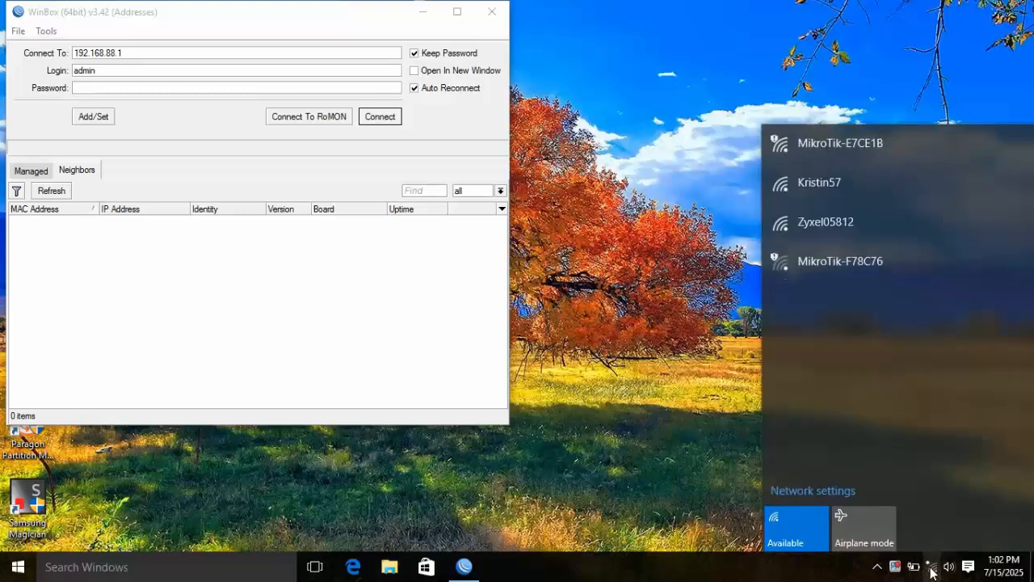
click(817, 145)
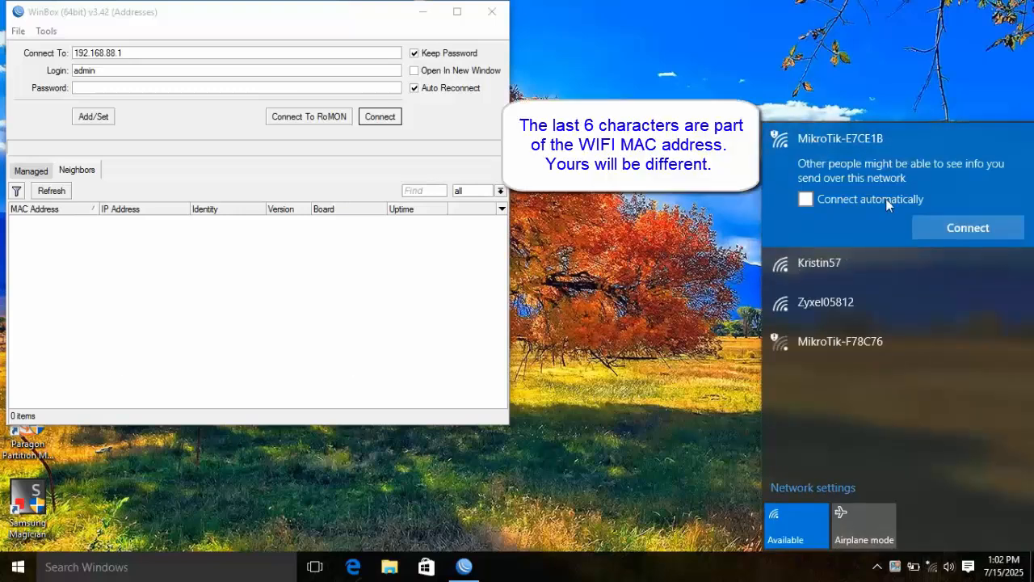
click(950, 229)
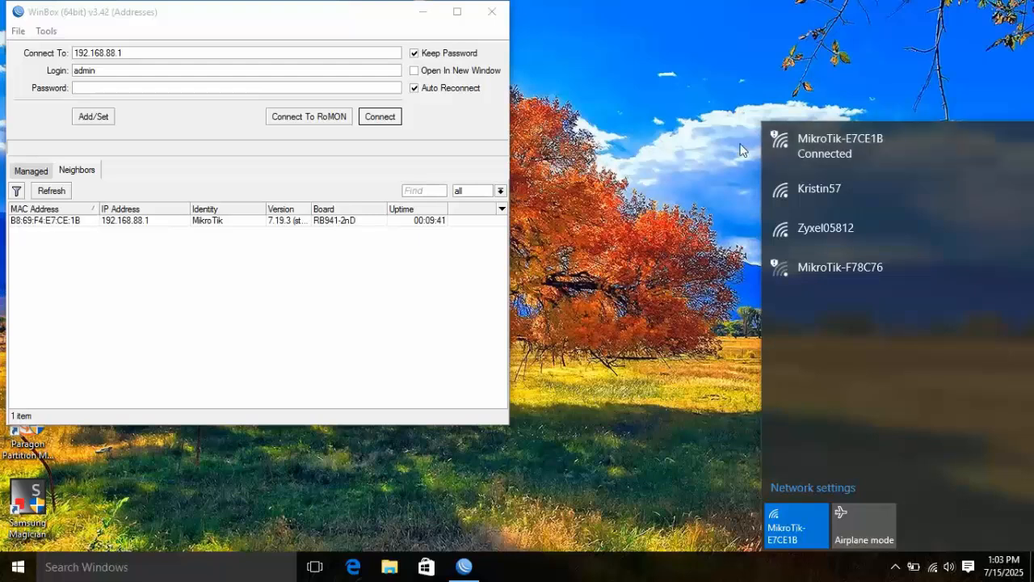
click(122, 222)
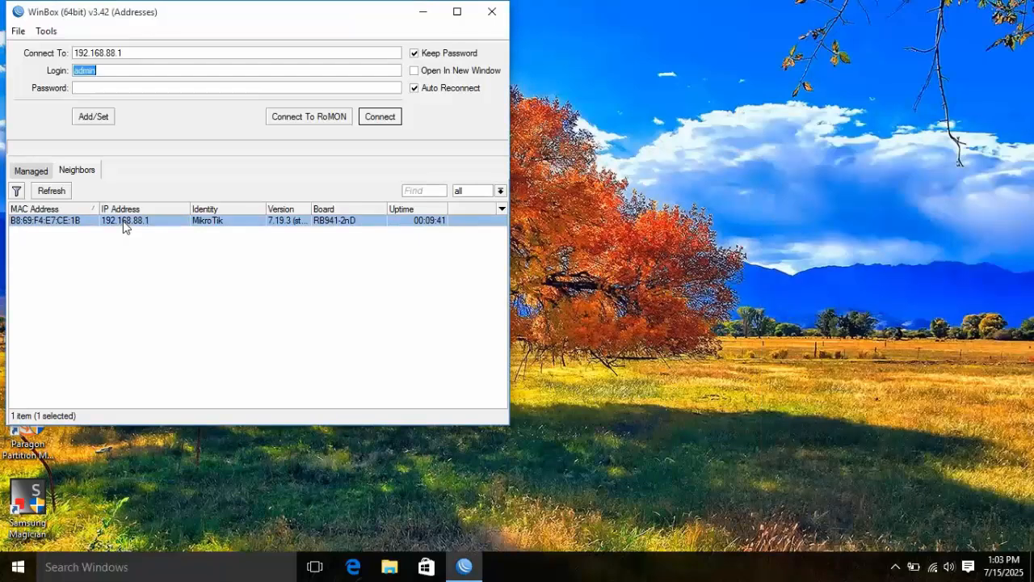
- Log in to 192.168.88.1 as admin and set and confirm a new admin password
click(380, 117)
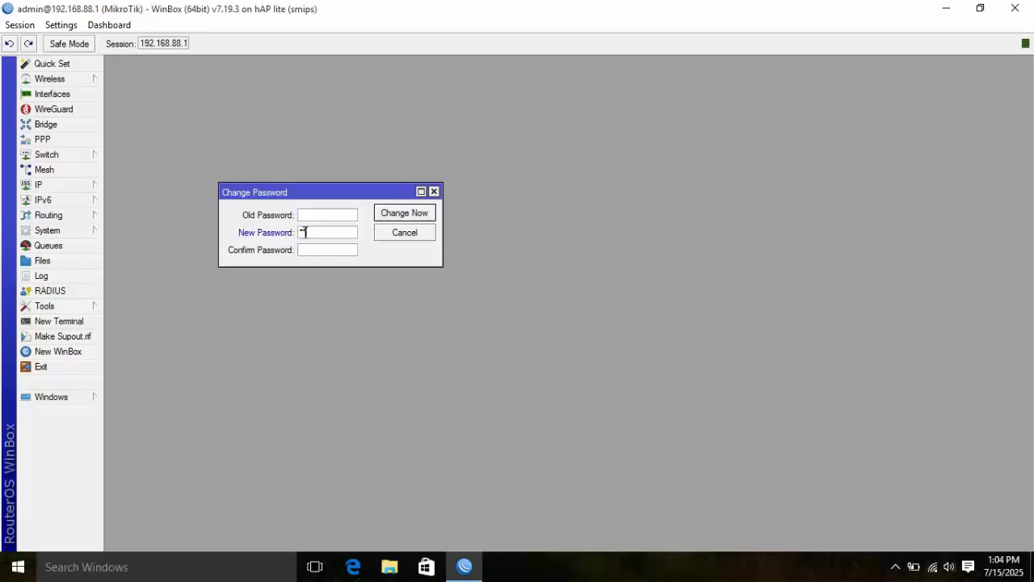
click(305, 233)
text(********)
click(310, 245)
text(********)
click(418, 214)
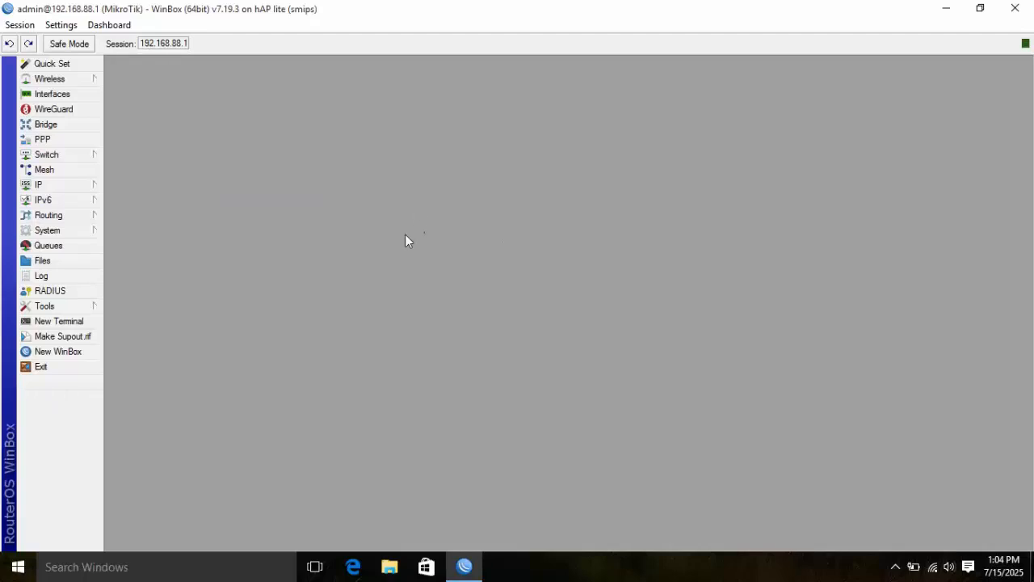
- Set Quick Set to Home AP mode and apply a new WiFi password
click(64, 66)
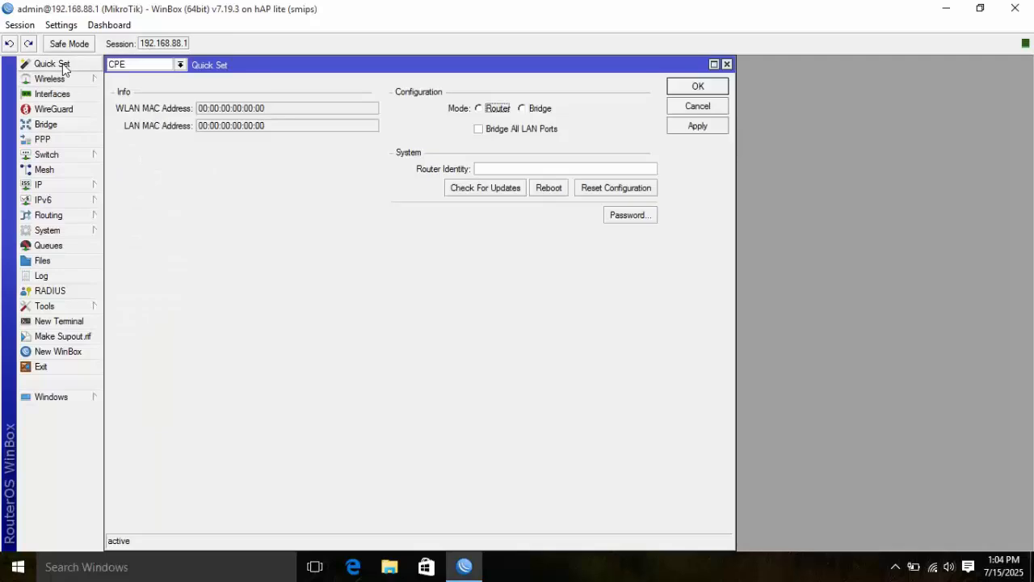
click(181, 65)
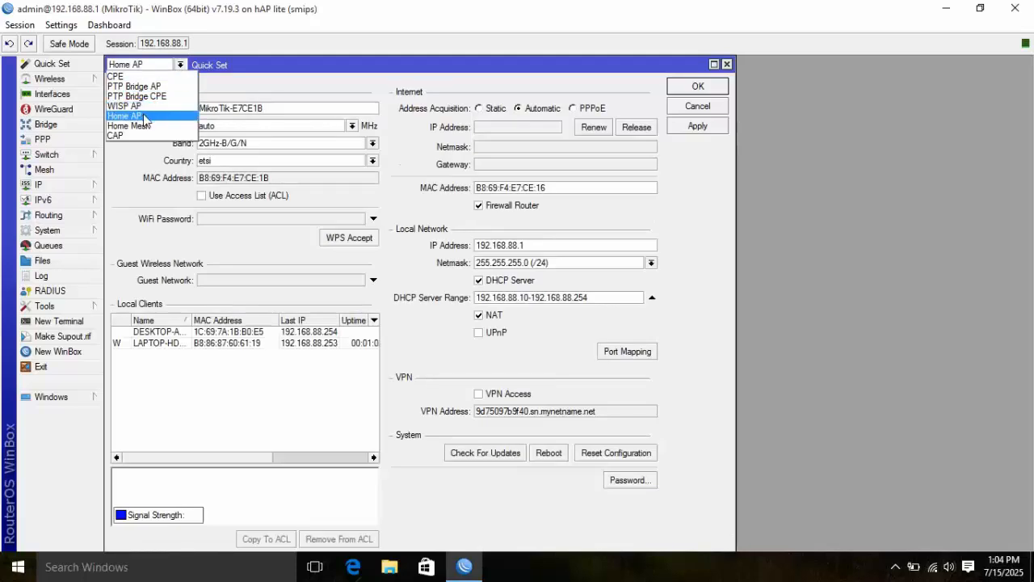
click(146, 116)
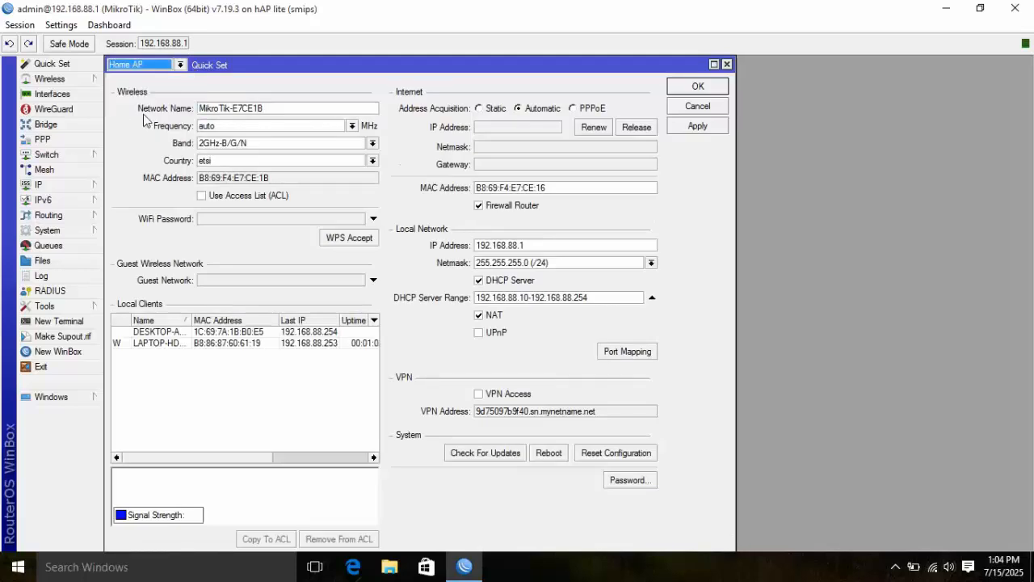
click(206, 223)
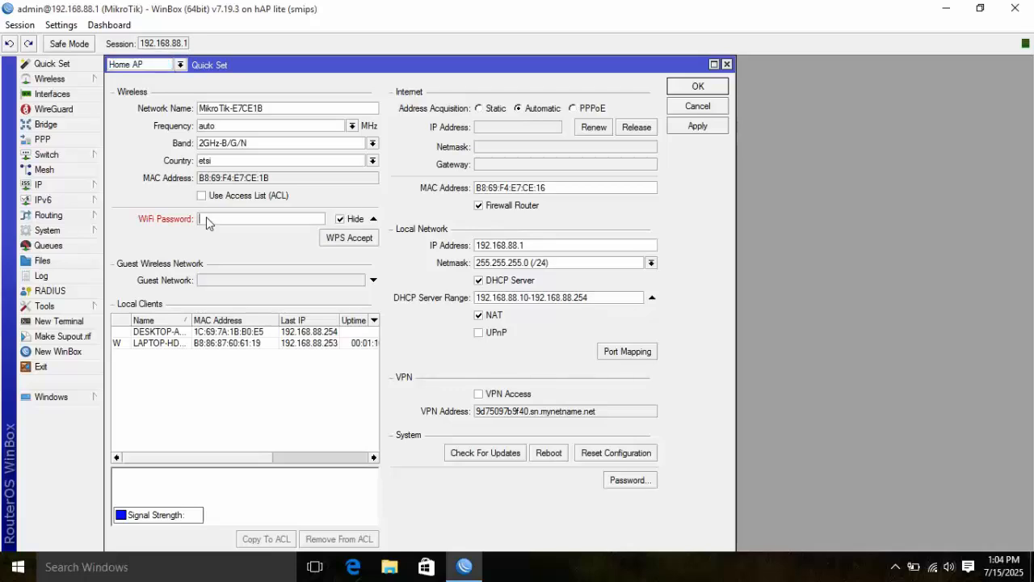
text(*********)
click(693, 130)
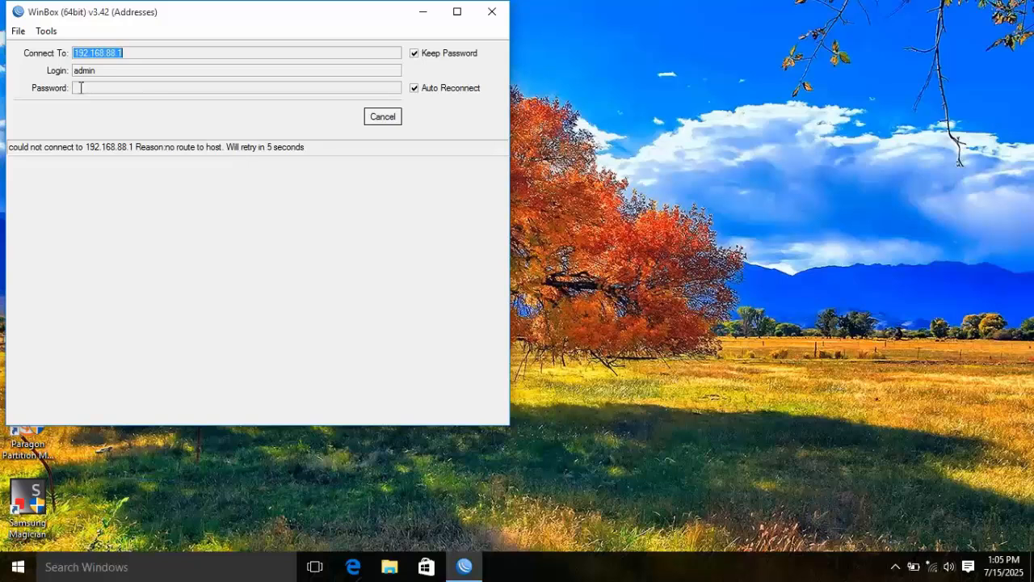
- Reconnect the PC to MikroTik-E7CE1B by entering the new network security key
click(930, 568)
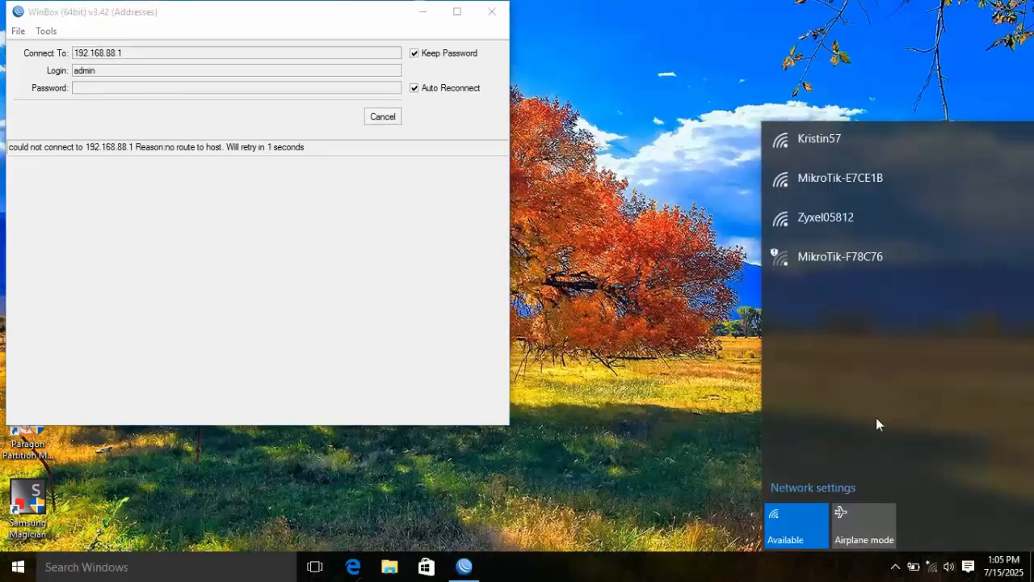
click(821, 183)
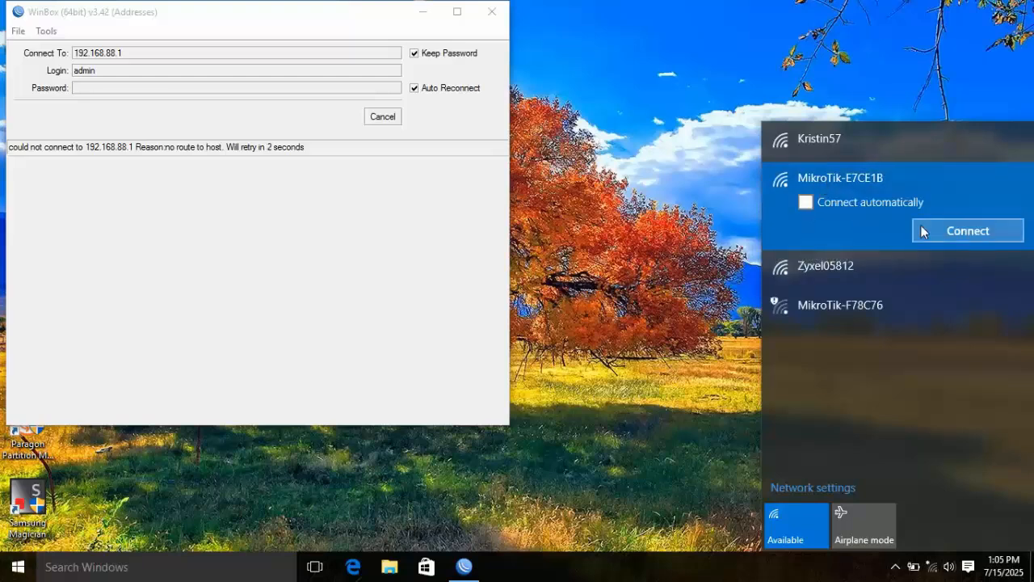
click(951, 234)
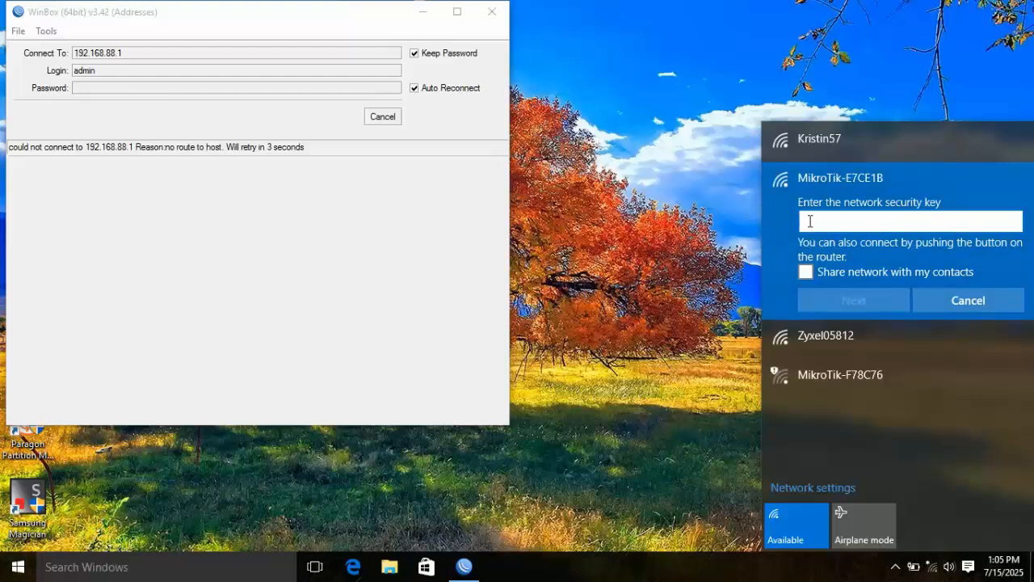
text(12345678)
key(Return)
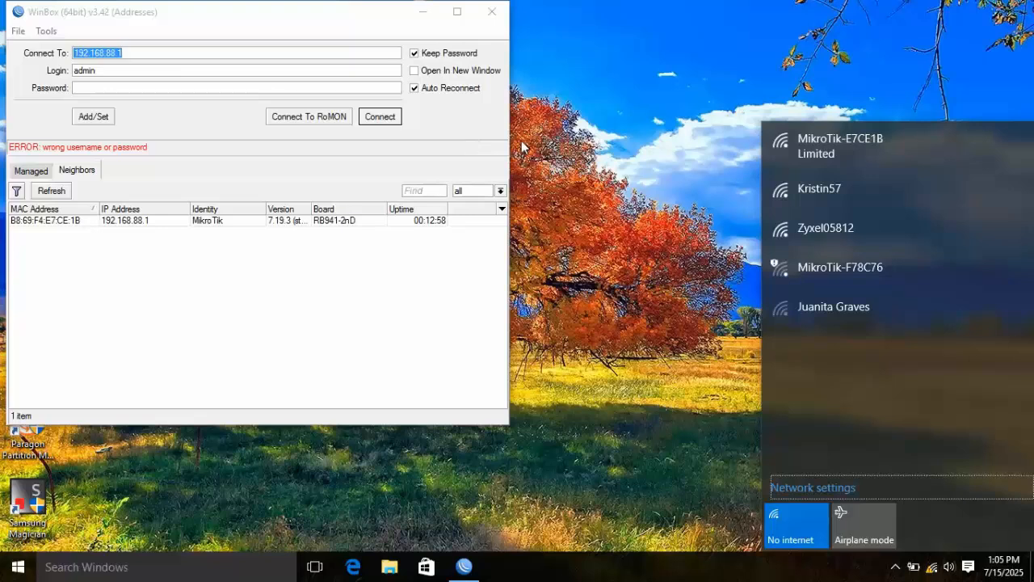
- Log back in to 192.168.88.1 with the new admin password and choose Home AP in Quick Set
click(380, 116)
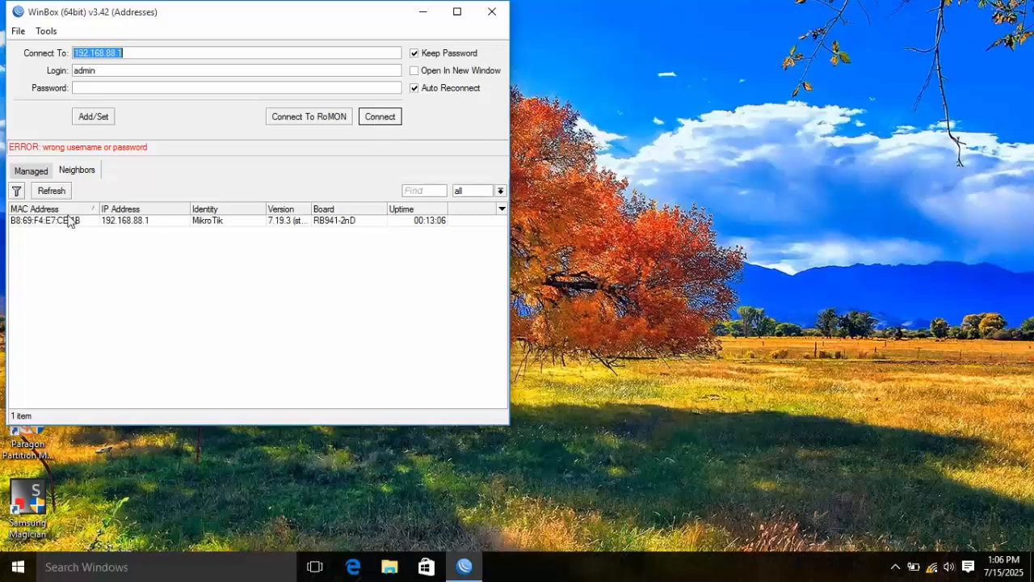
click(114, 224)
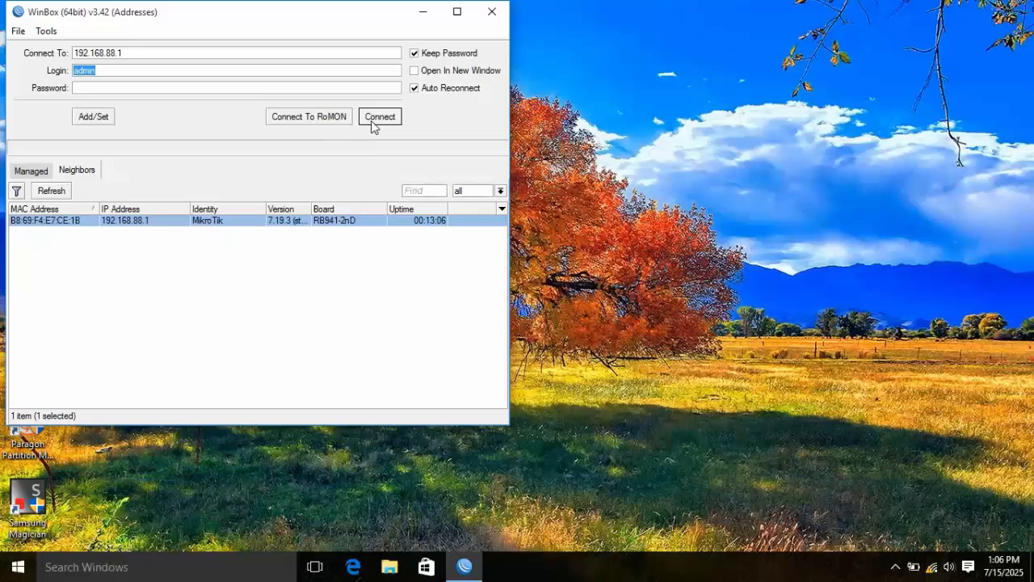
click(88, 88)
click(376, 118)
click(374, 118)
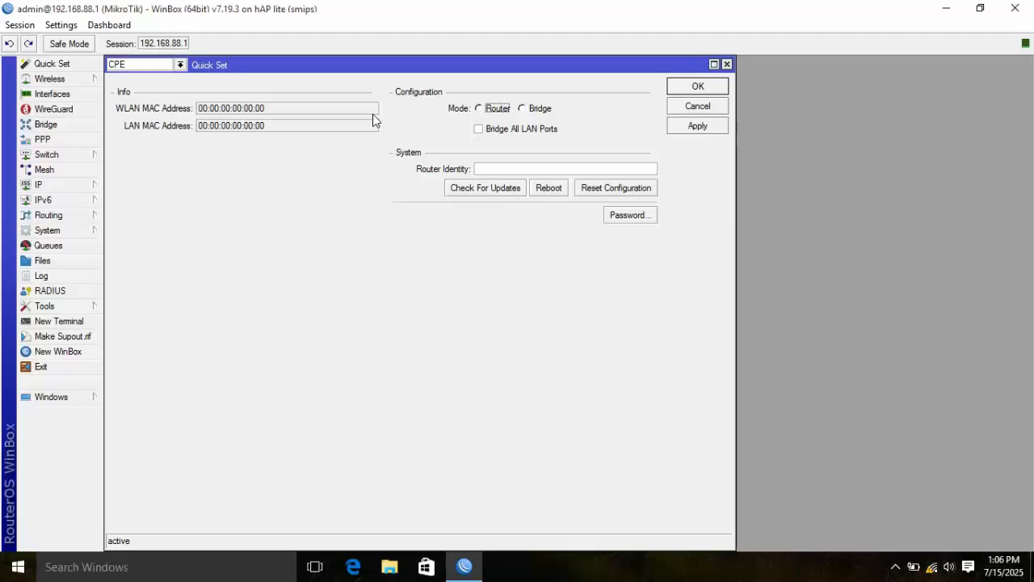
click(178, 63)
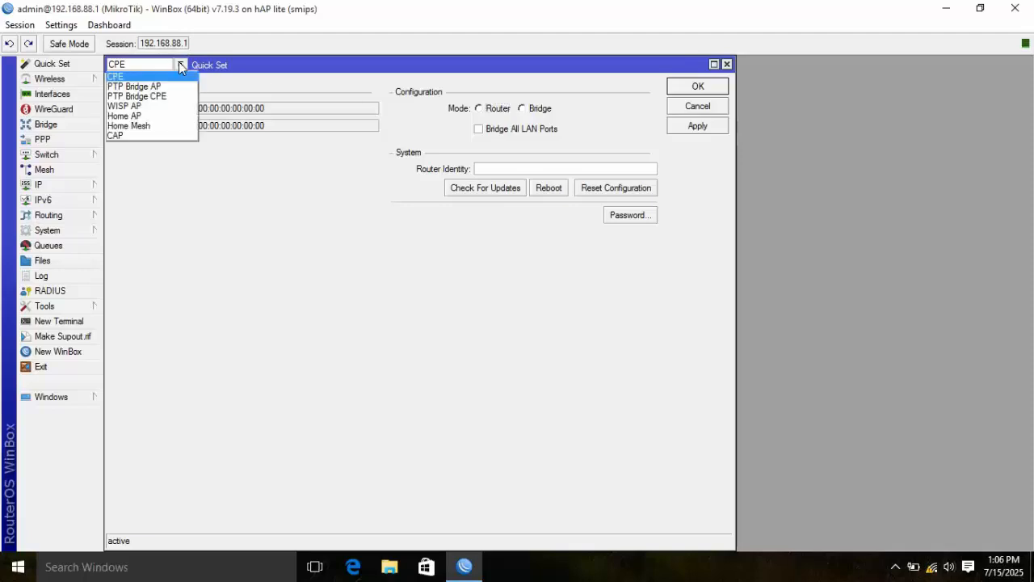
click(136, 118)
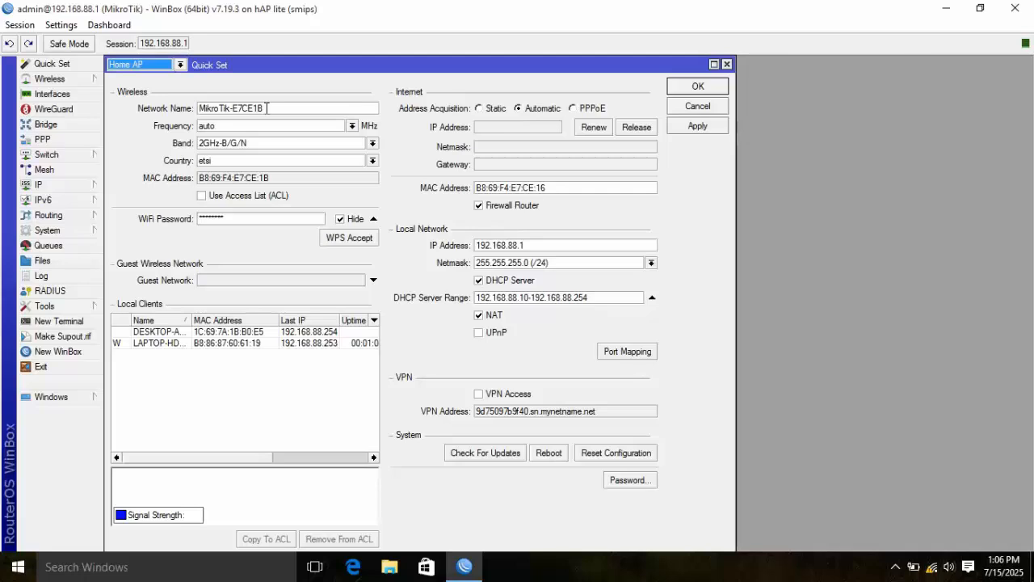
- Replace the network name MikroTik-E7CE1B with 'Home Connect', then apply and save Quick Set
drag(267, 108, 195, 100)
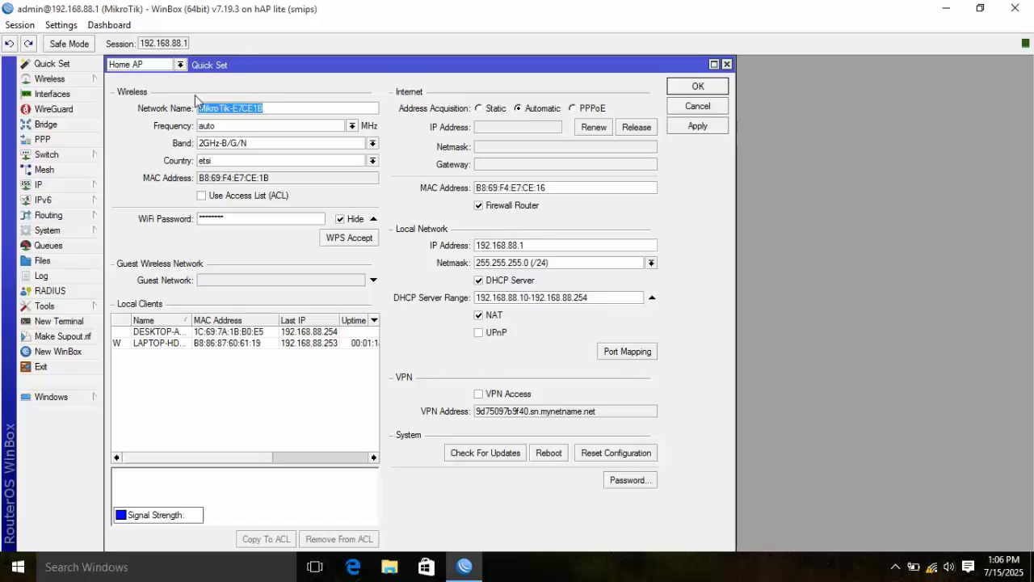
text(Home)
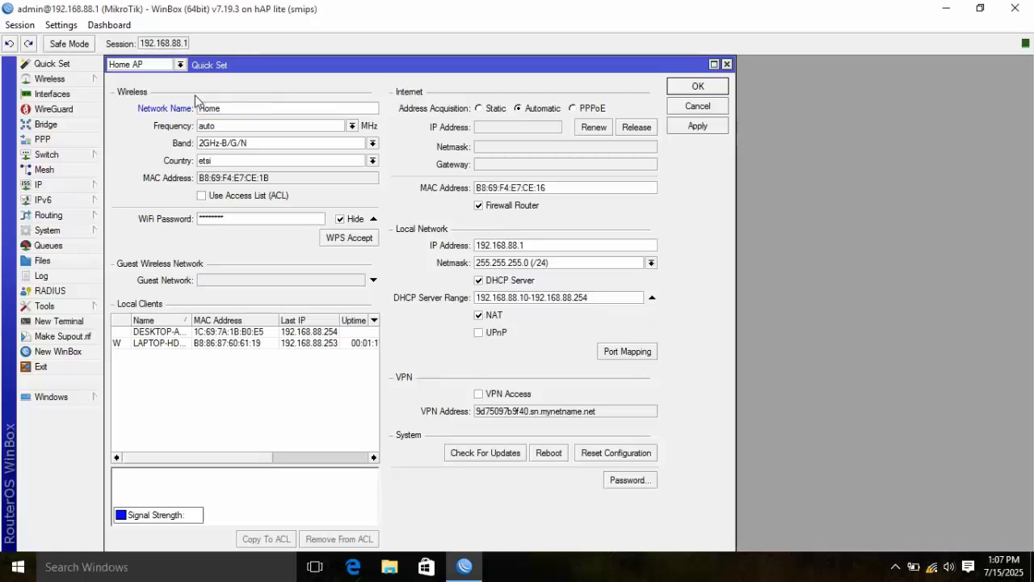
text( Connect)
click(692, 128)
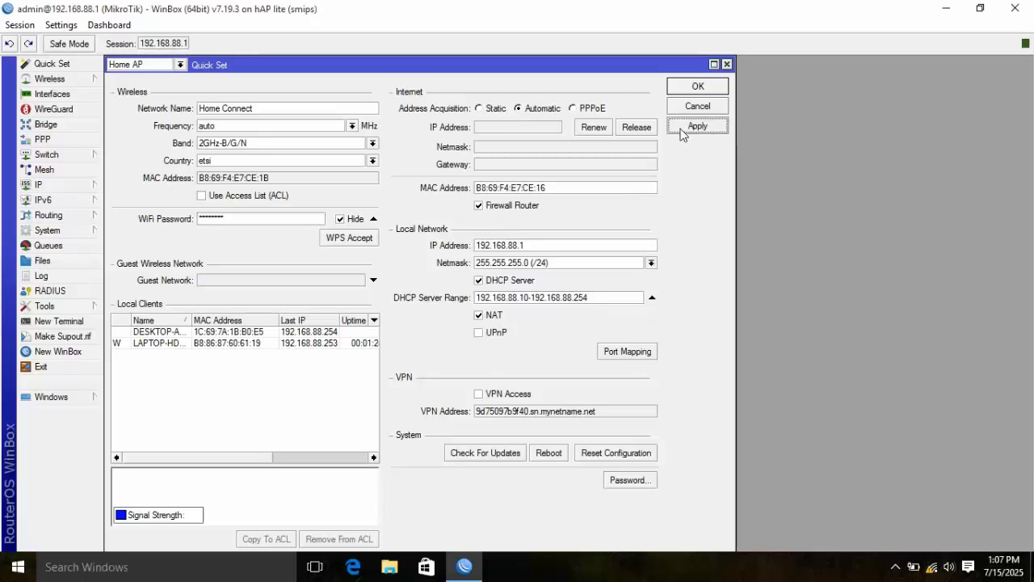
click(698, 94)
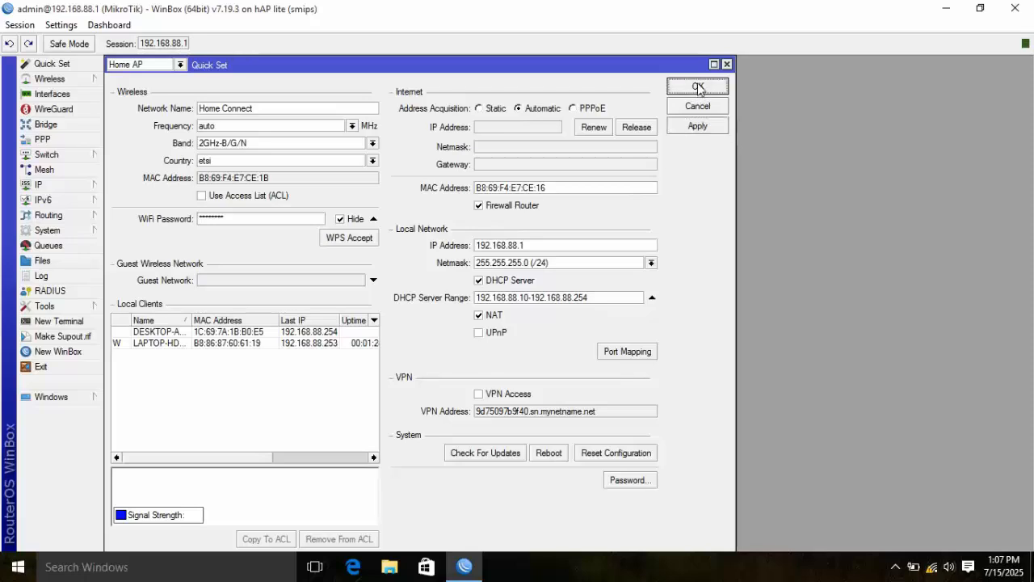
click(700, 91)
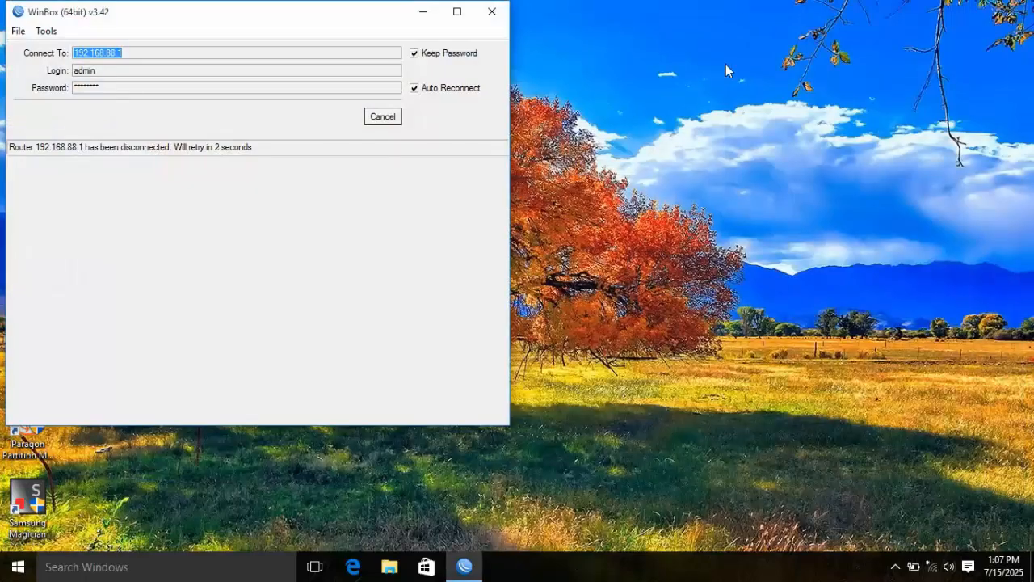
- Show the Windows Wi-Fi list after WinBox disconnects, revealing the Home Connect network
click(931, 566)
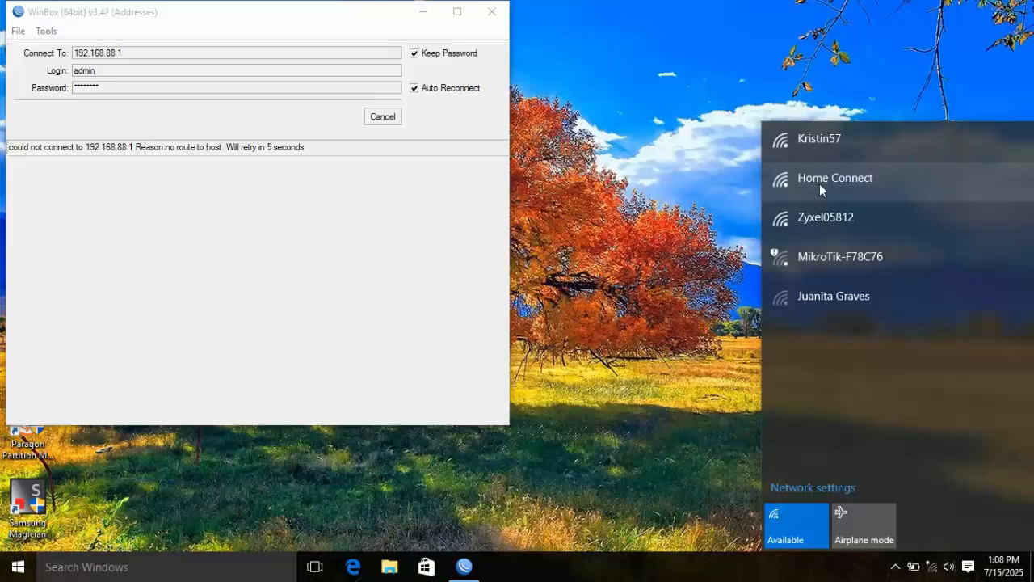
- Join Home Connect with its security key, leaving Connect automatically unchecked
click(837, 181)
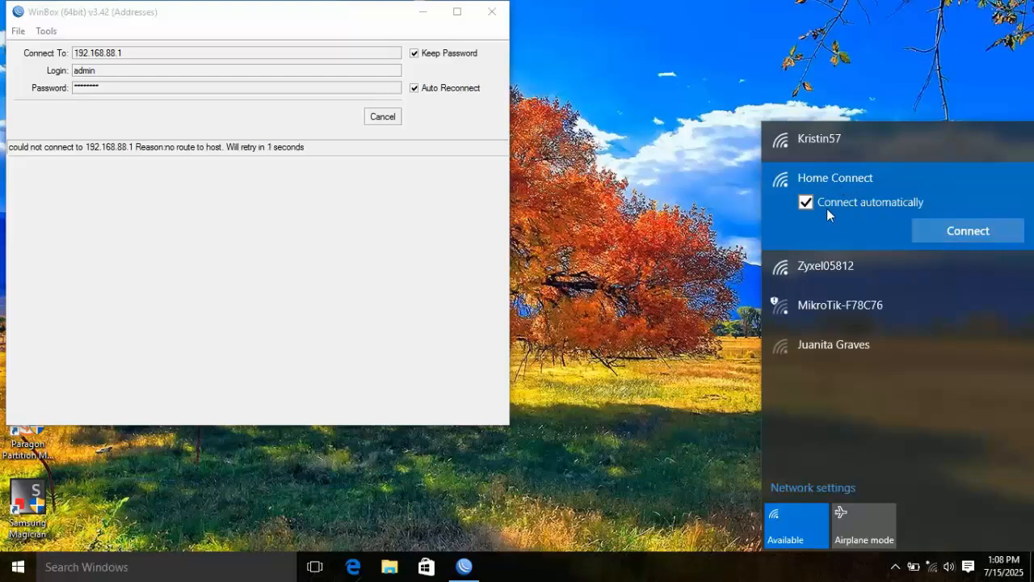
click(806, 202)
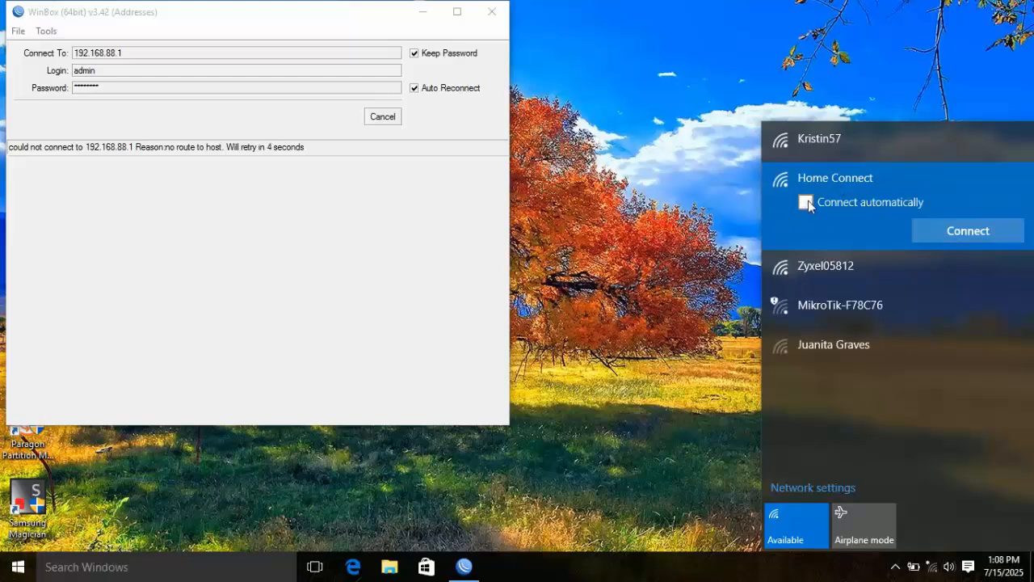
click(949, 228)
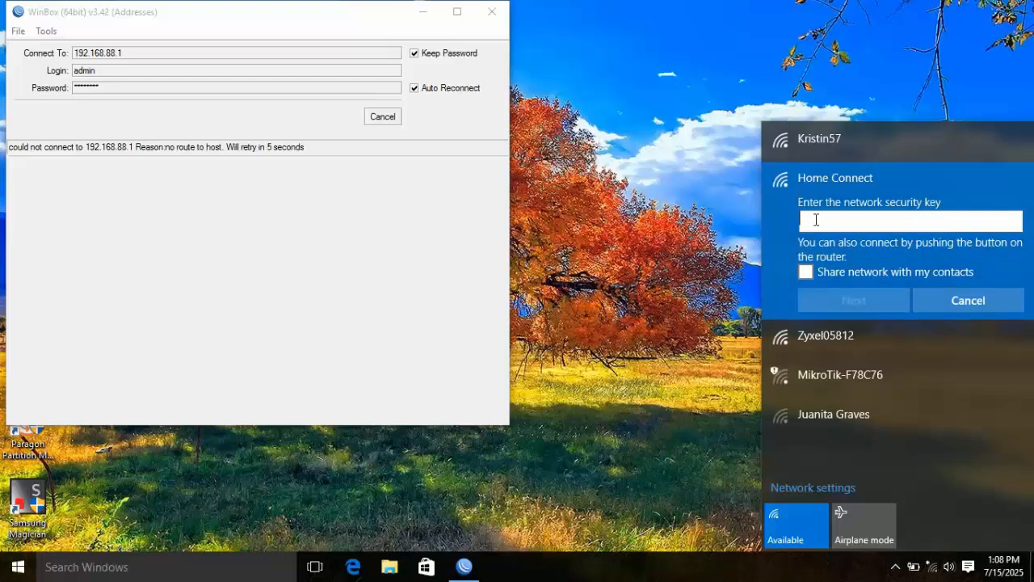
text(•••)
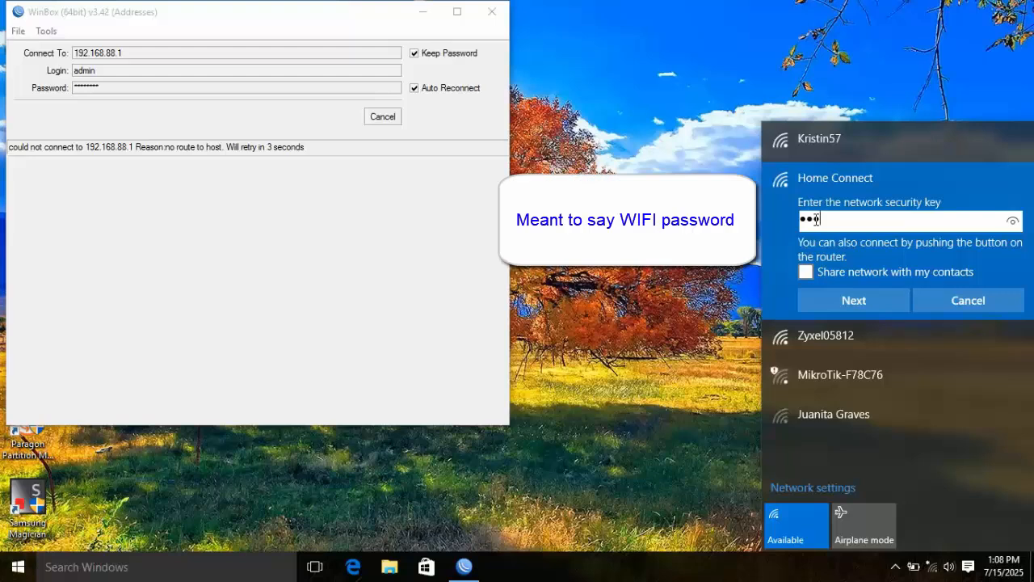
text(•••••)
key(Return)
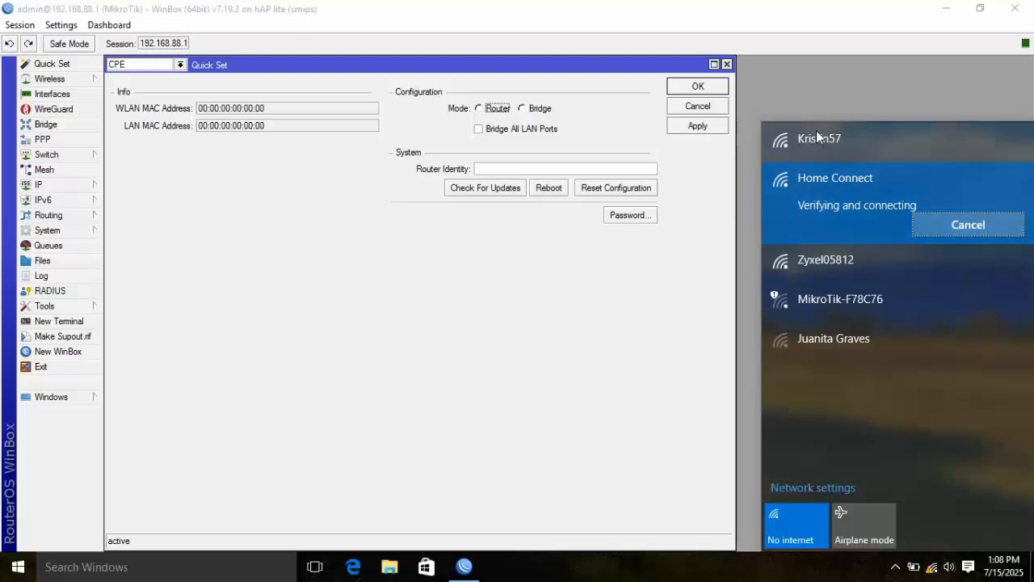
- Dismiss the Wi-Fi list and select Home AP from the Quick Set mode dropdown
click(935, 98)
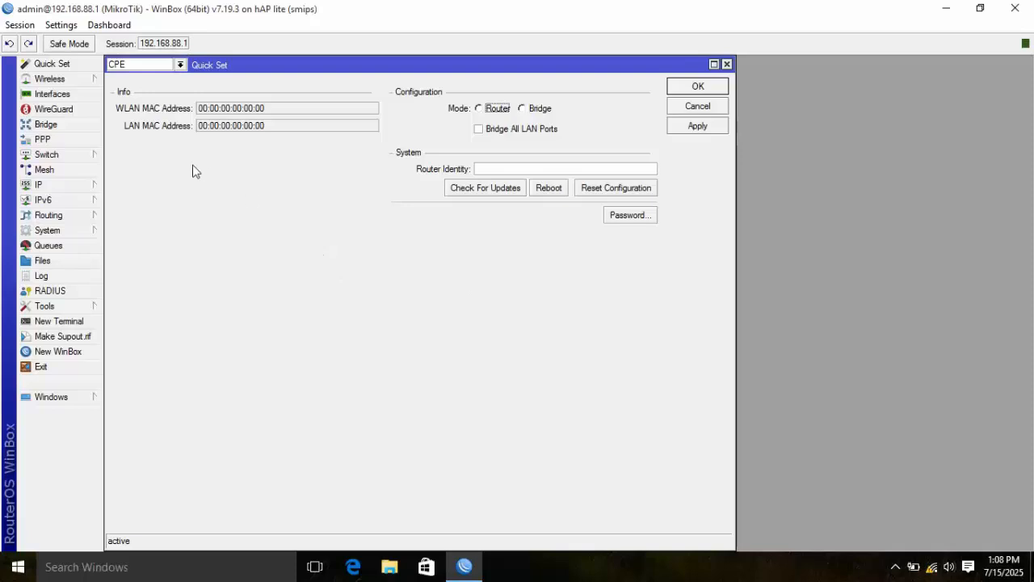
click(181, 64)
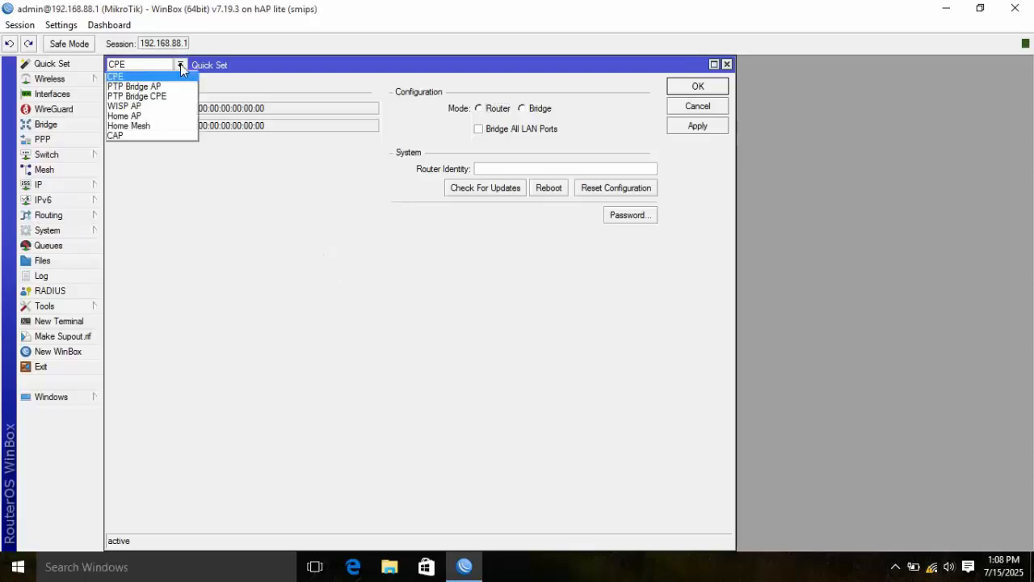
click(135, 118)
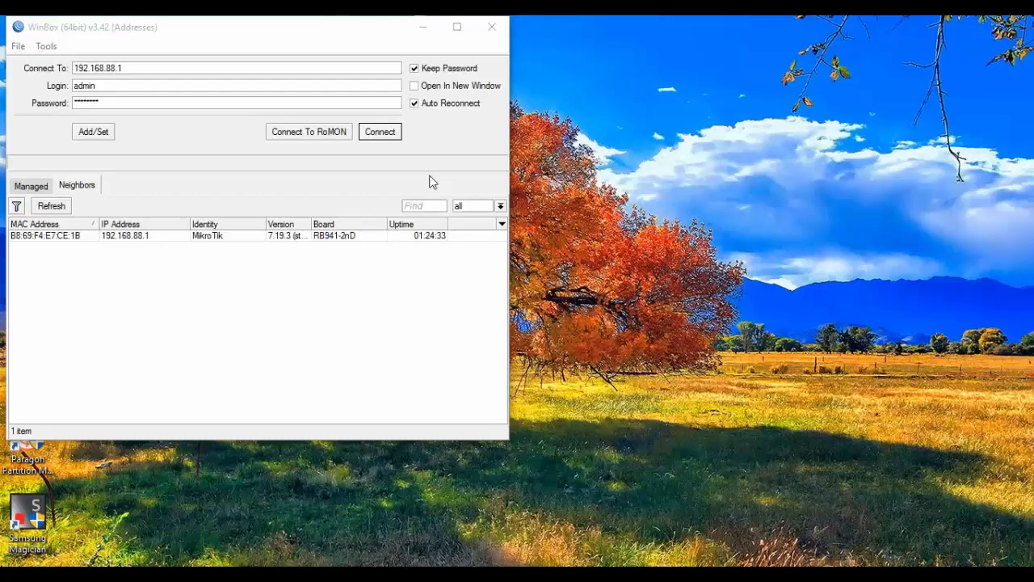
- Reconnect to 192.168.88.1 and open Wireless Tables to view the security profiles
click(389, 137)
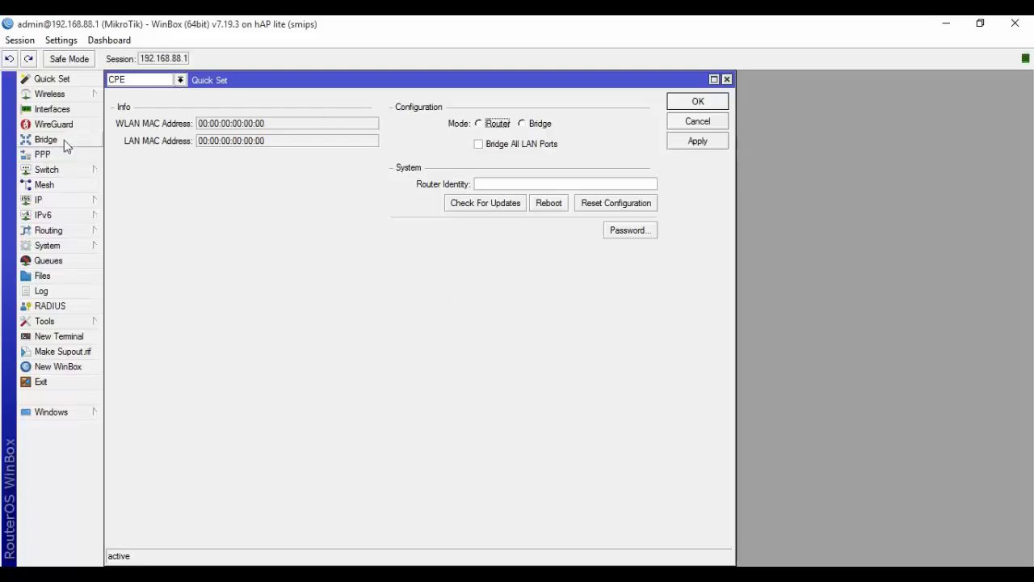
click(81, 96)
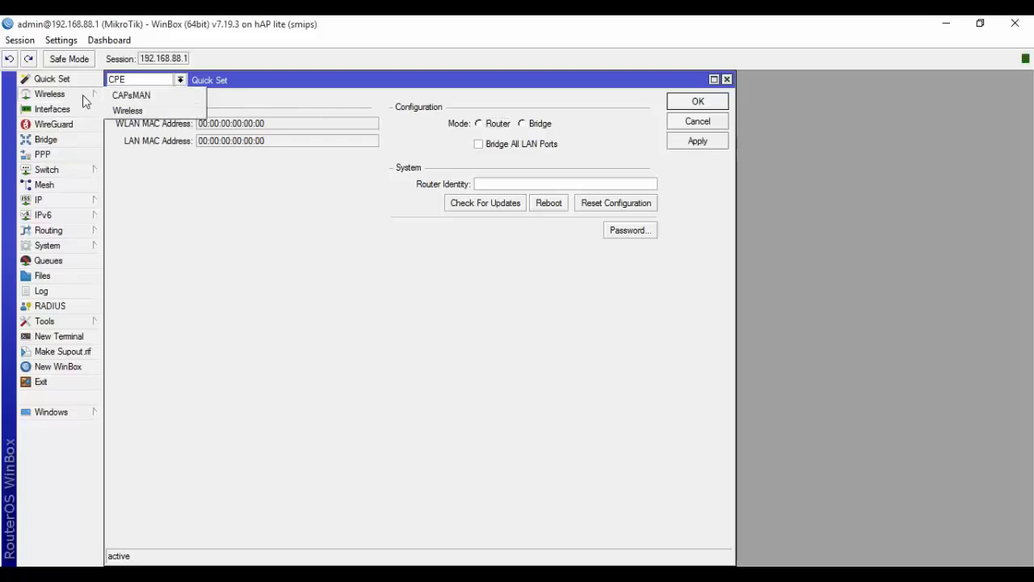
click(127, 109)
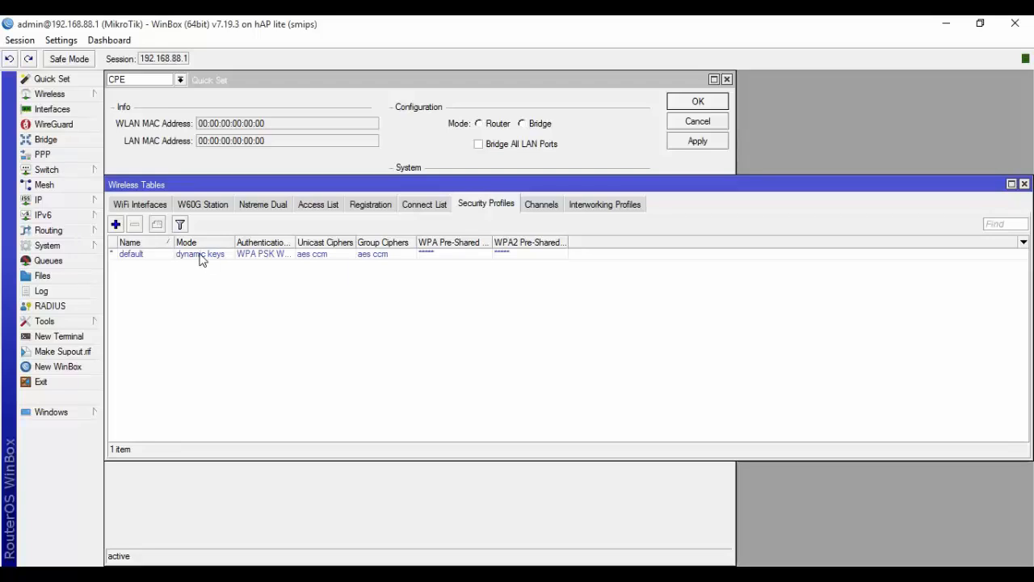
- Uncheck WPA PSK in the default security profile, leaving only WPA2 PSK, and apply
click(149, 206)
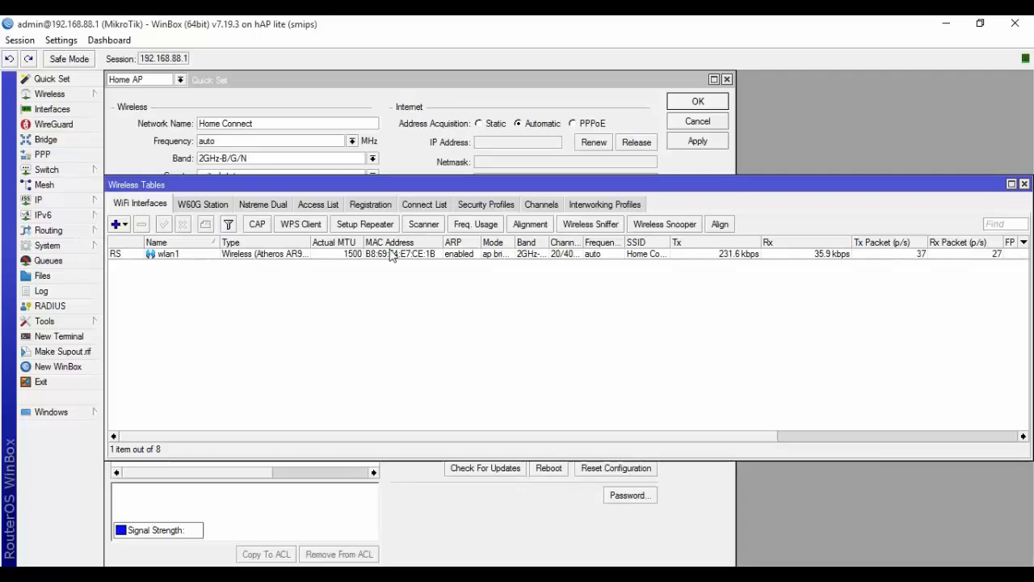
click(482, 205)
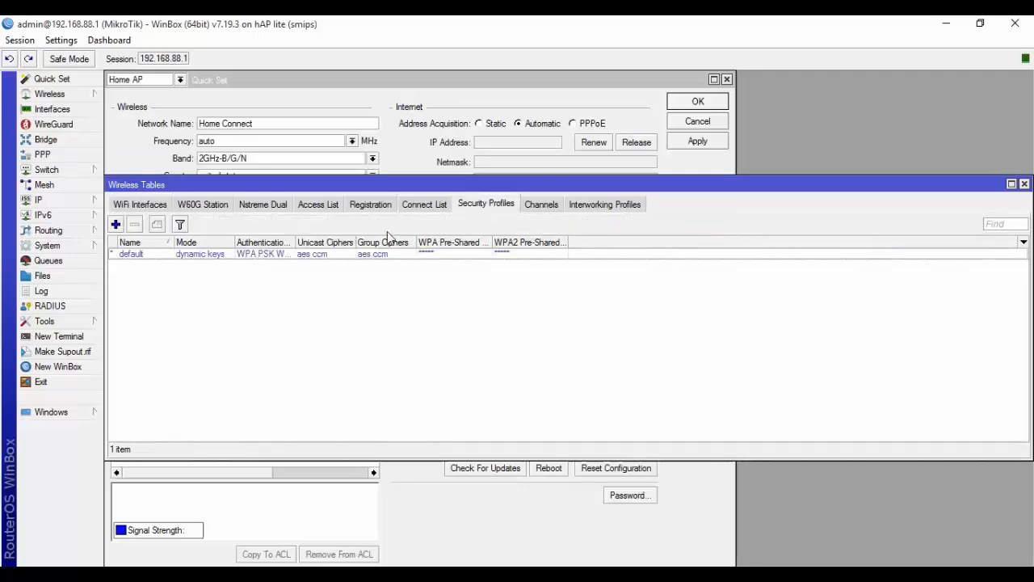
double_click(212, 261)
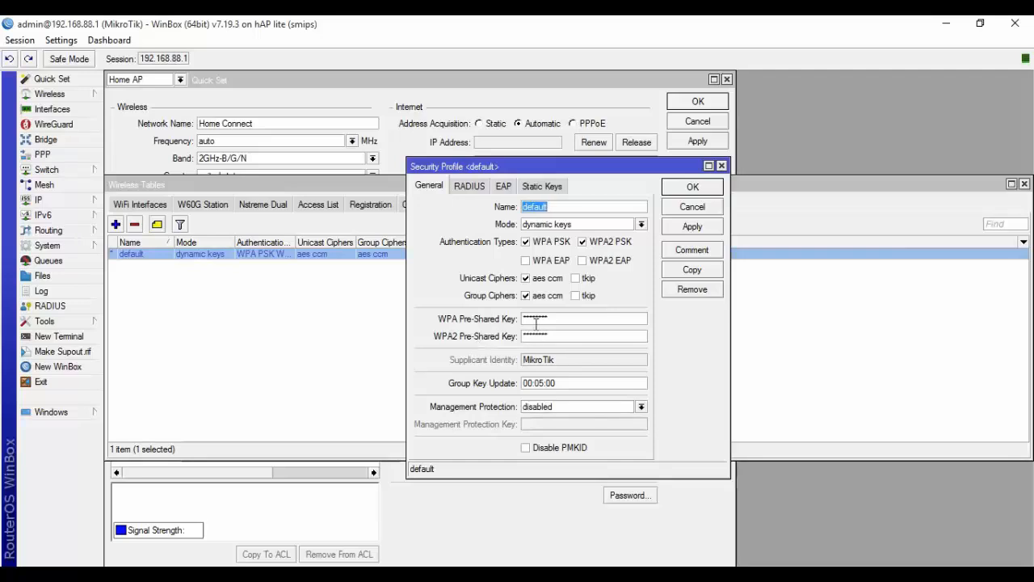
click(526, 242)
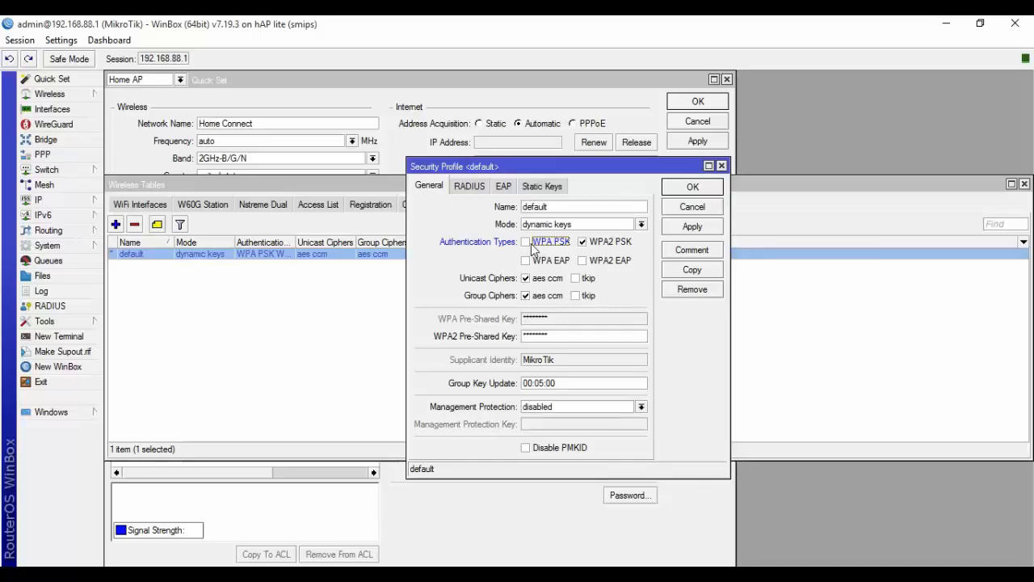
click(685, 229)
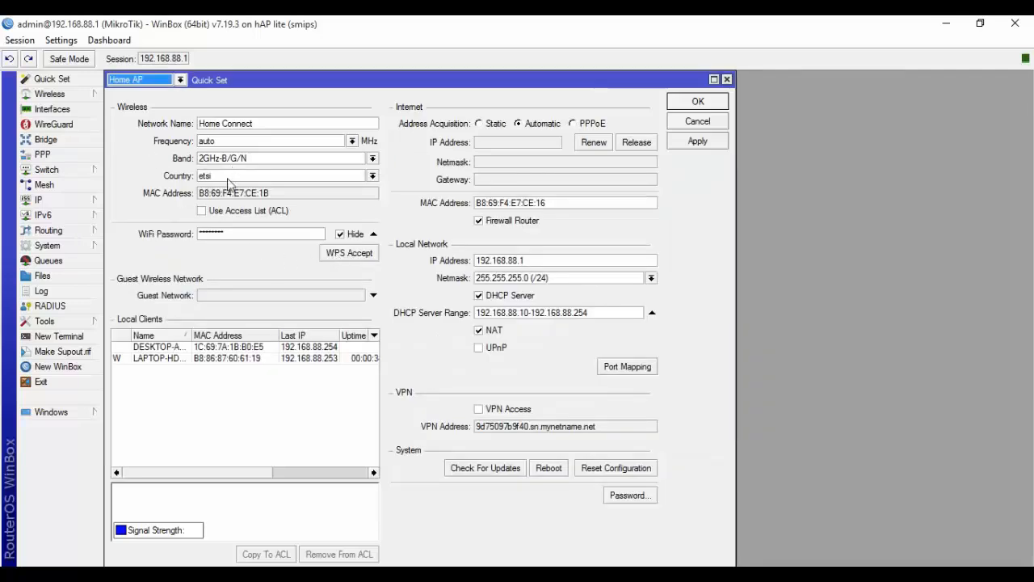
- Pick united states from the Quick Set Country list and confirm with OK
click(373, 177)
scroll(307, 242, down, 1)
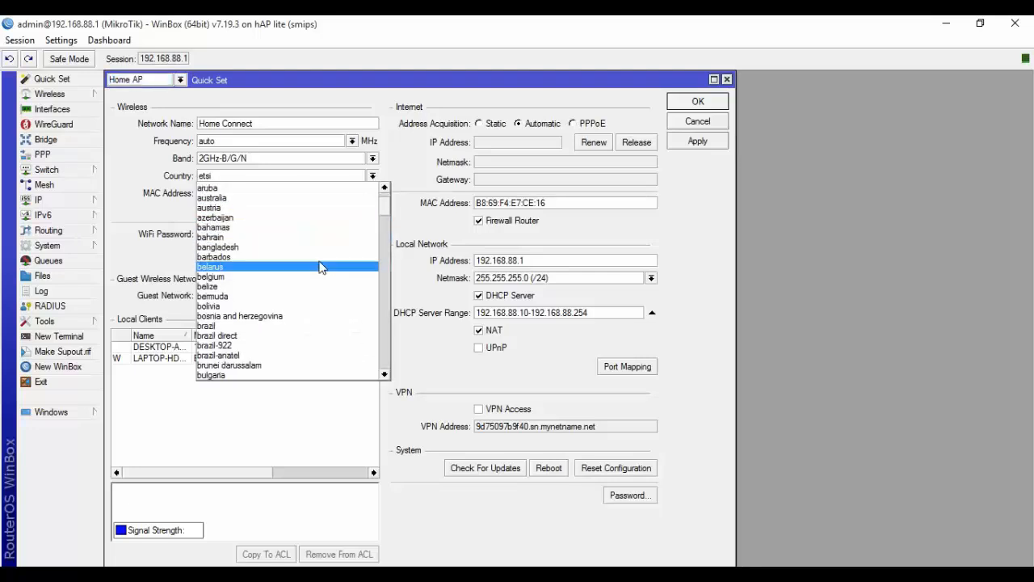
drag(384, 216, 387, 353)
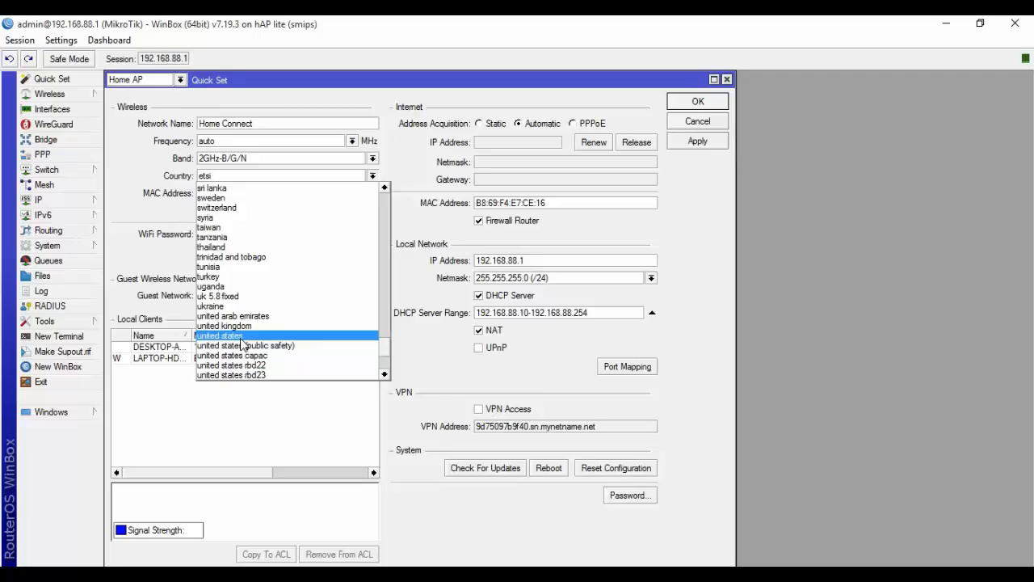
click(240, 338)
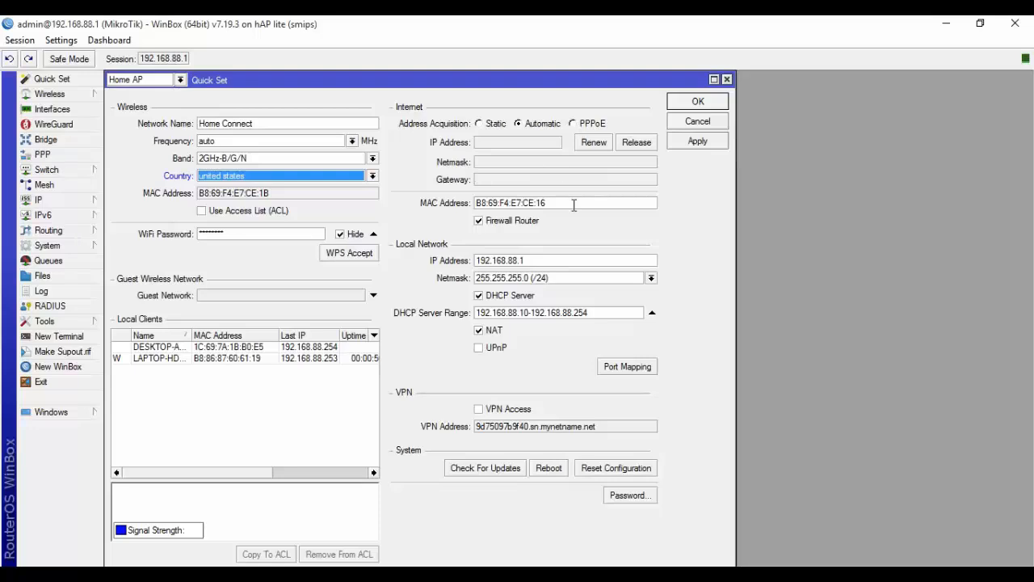
click(698, 105)
click(697, 103)
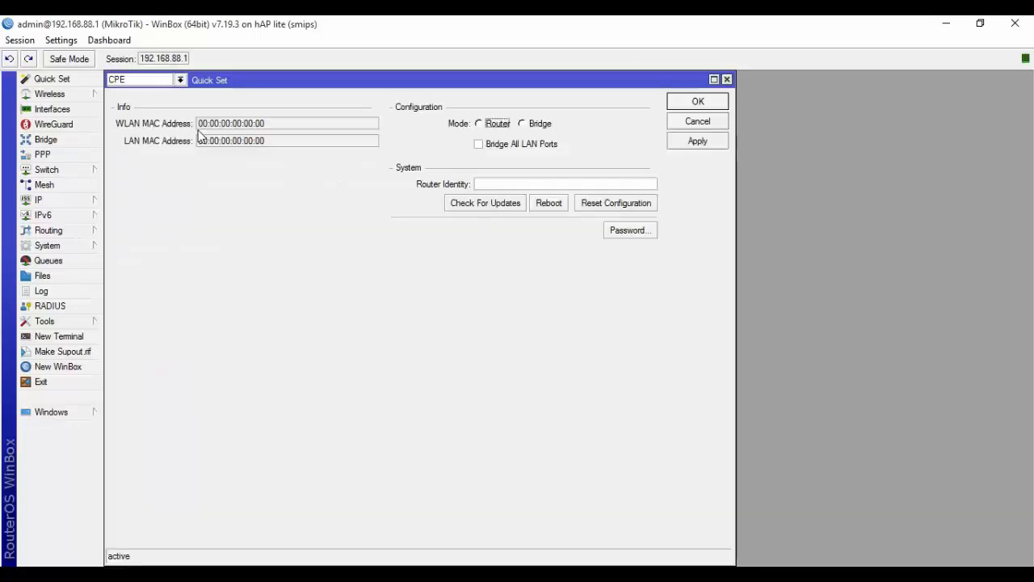
- Switch Quick Set to Home AP, then tick WPA2 EAP in the default security profile and save
click(180, 80)
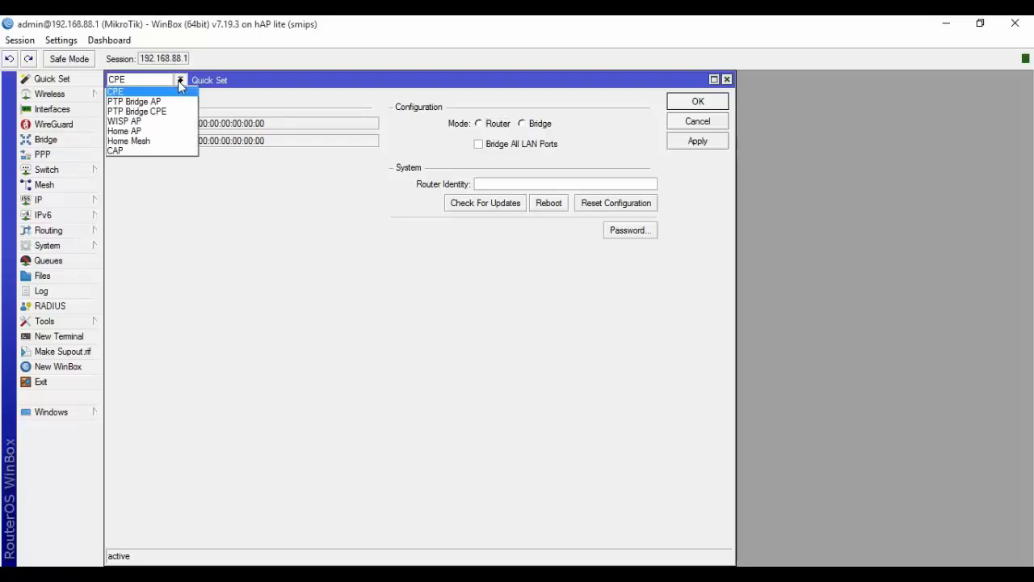
click(144, 132)
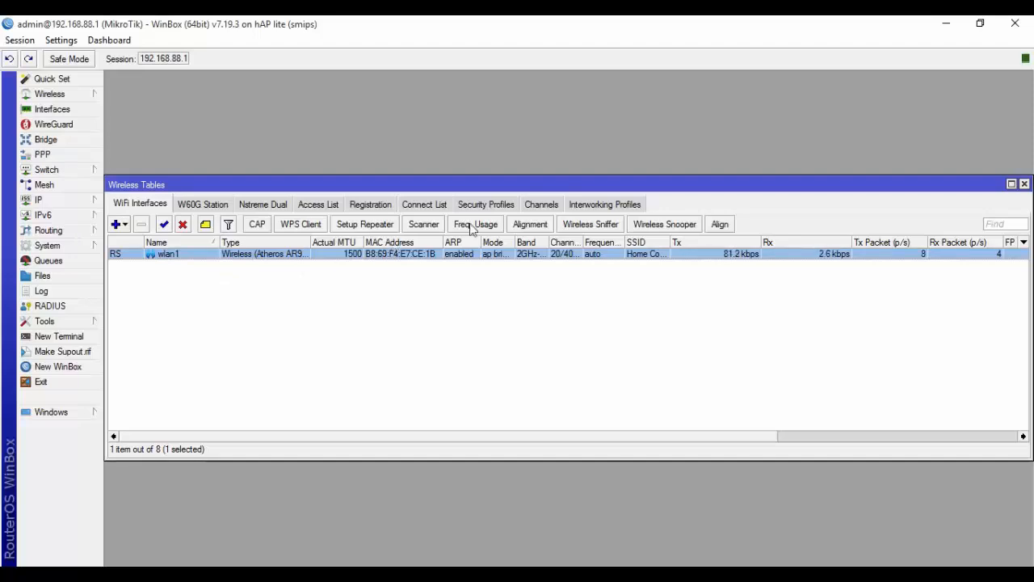
click(500, 206)
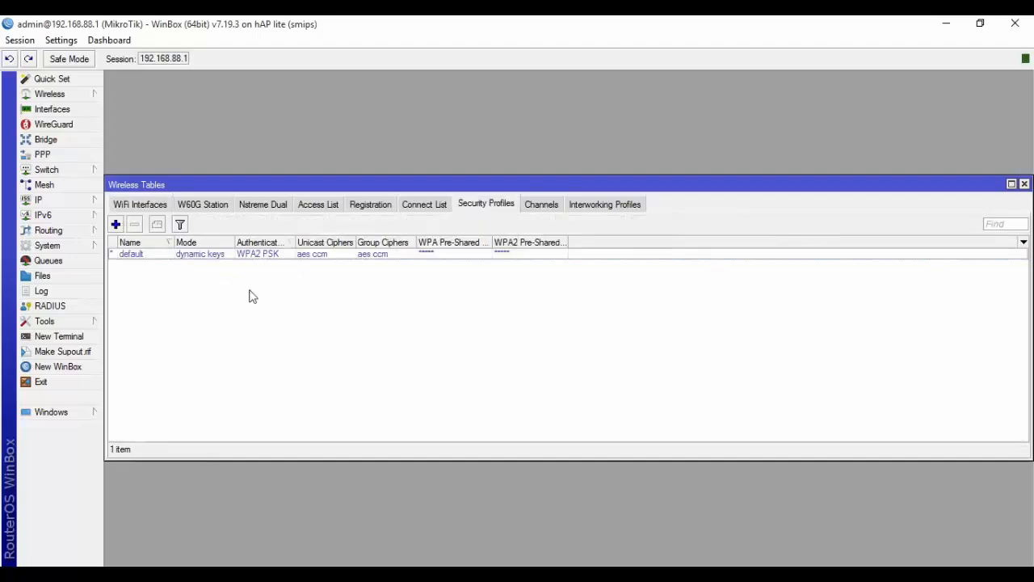
double_click(203, 255)
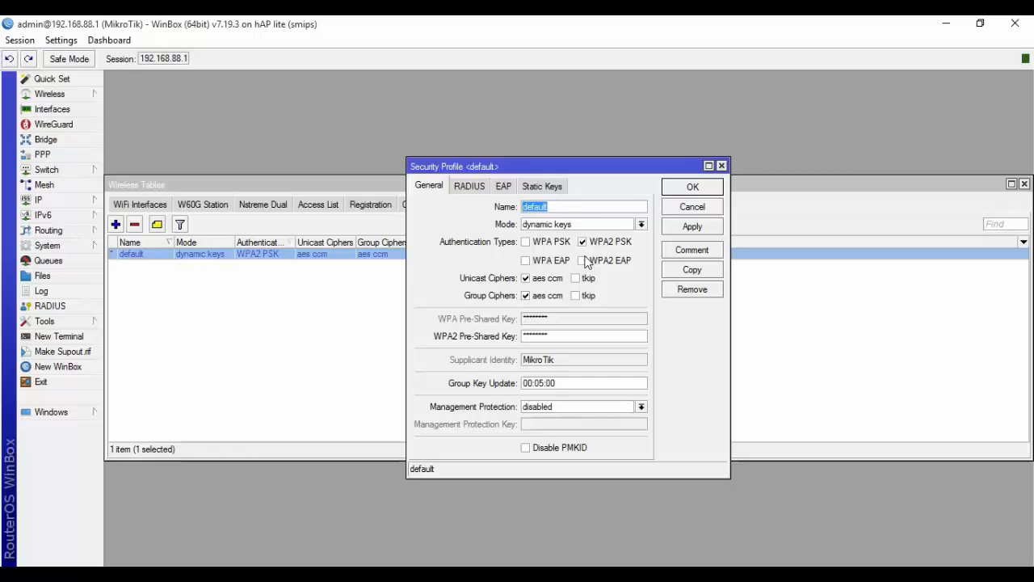
click(585, 266)
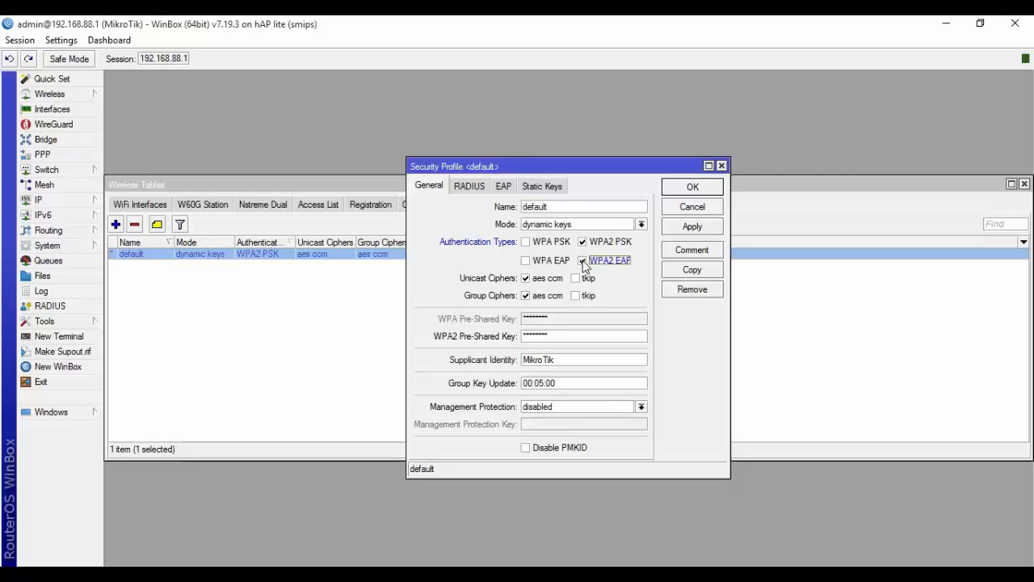
click(678, 231)
click(684, 194)
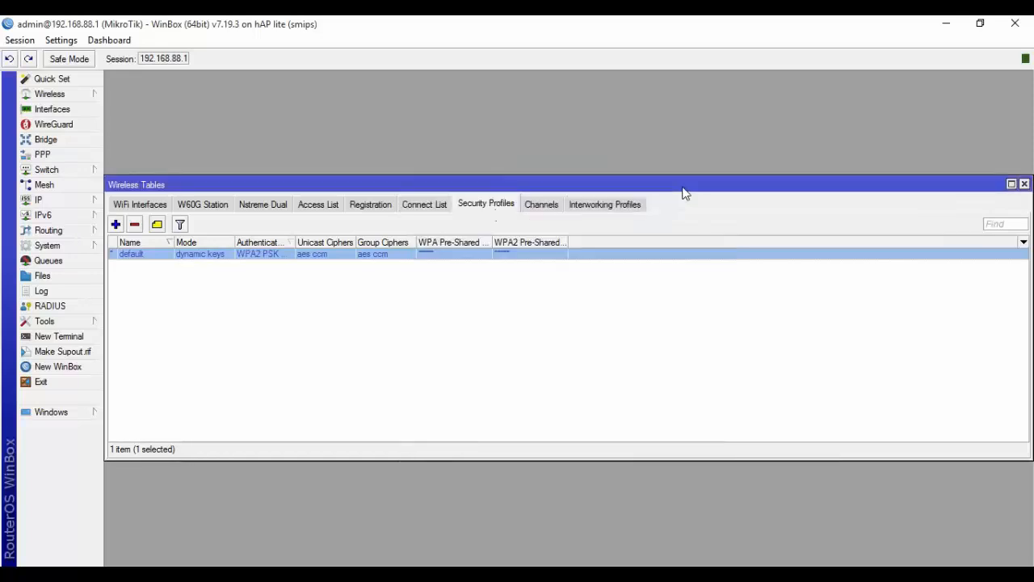